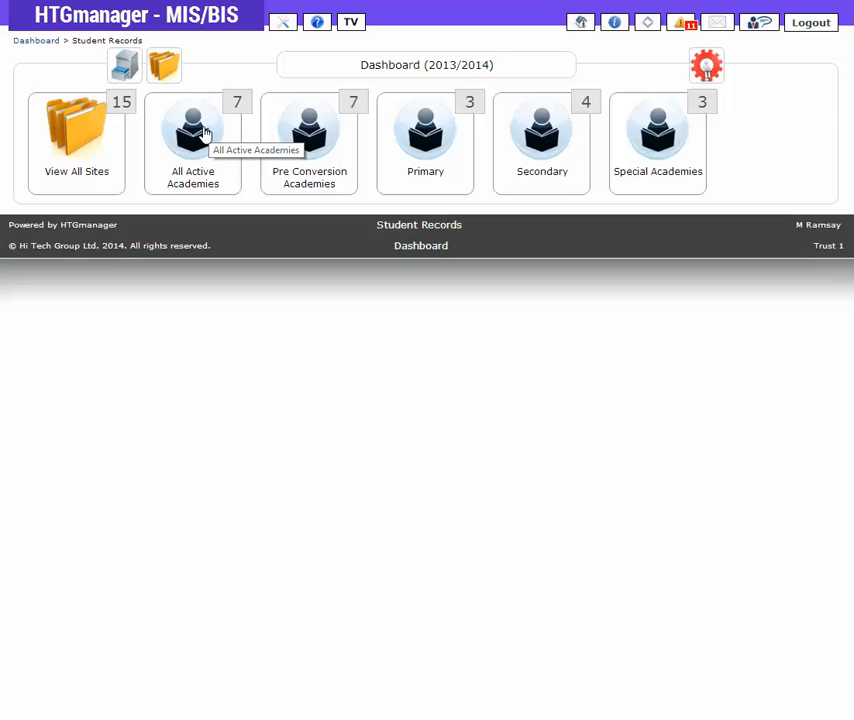
- Open the All Active Academies student dashboard, view the year-group figures by site, and return to the year-group tiles
left_click(203, 133)
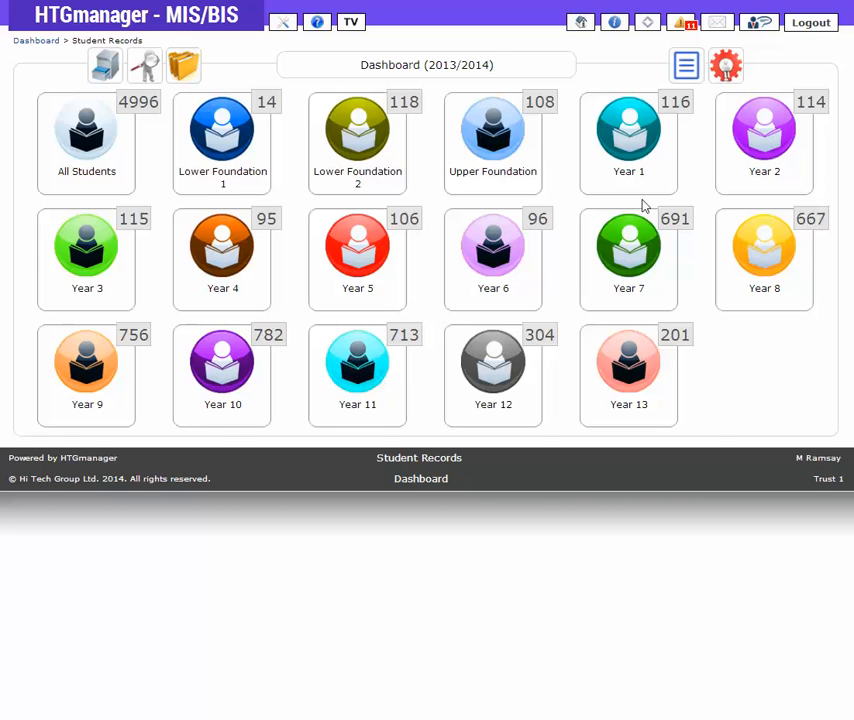
left_click(687, 66)
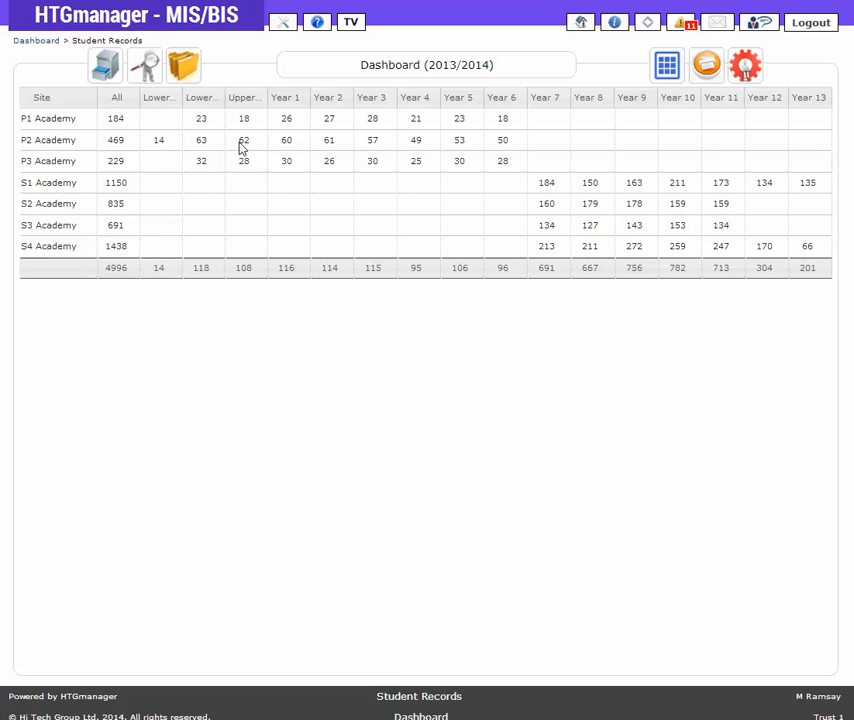
left_click(664, 66)
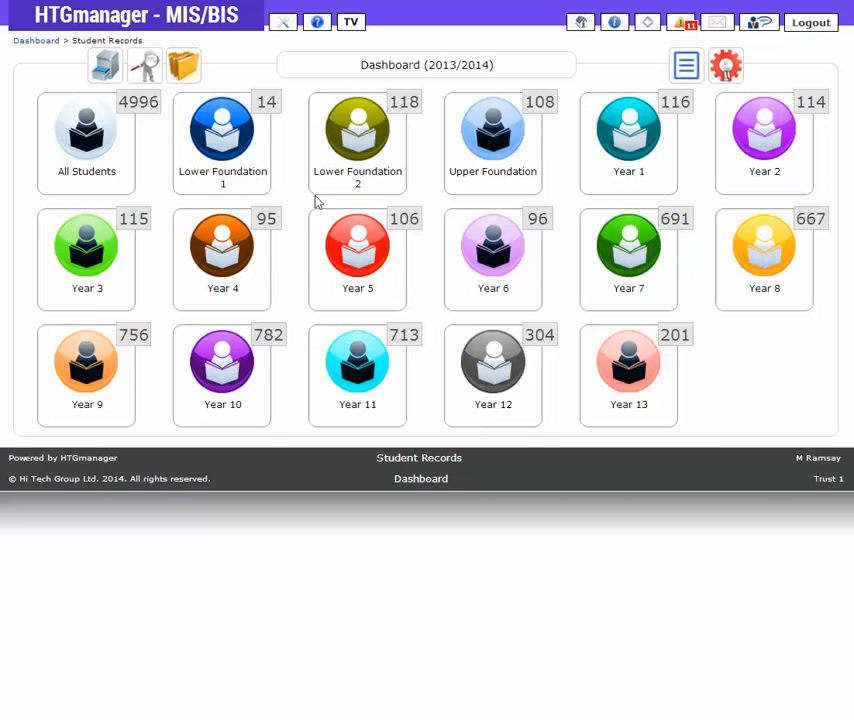
- Filter the students by male and female gender, view the split per academy, and set the gender filter back to Both
left_click(190, 76)
left_click(147, 66)
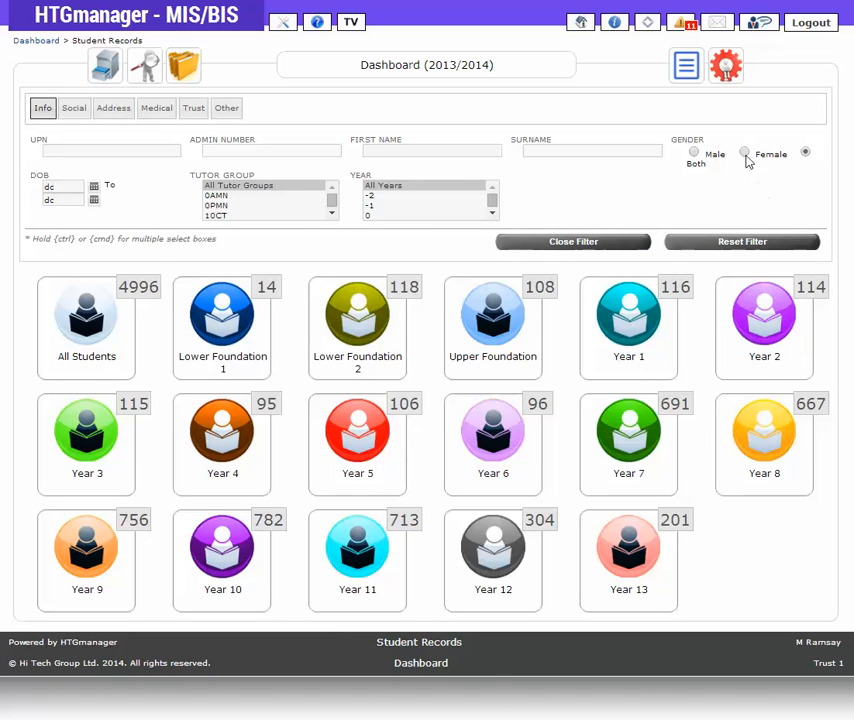
left_click(745, 154)
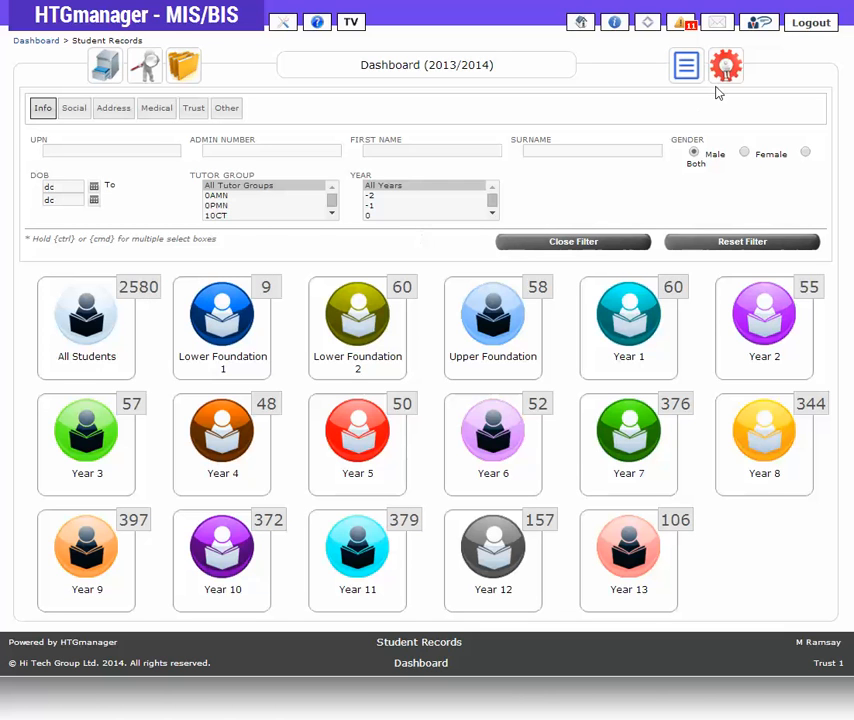
left_click(685, 66)
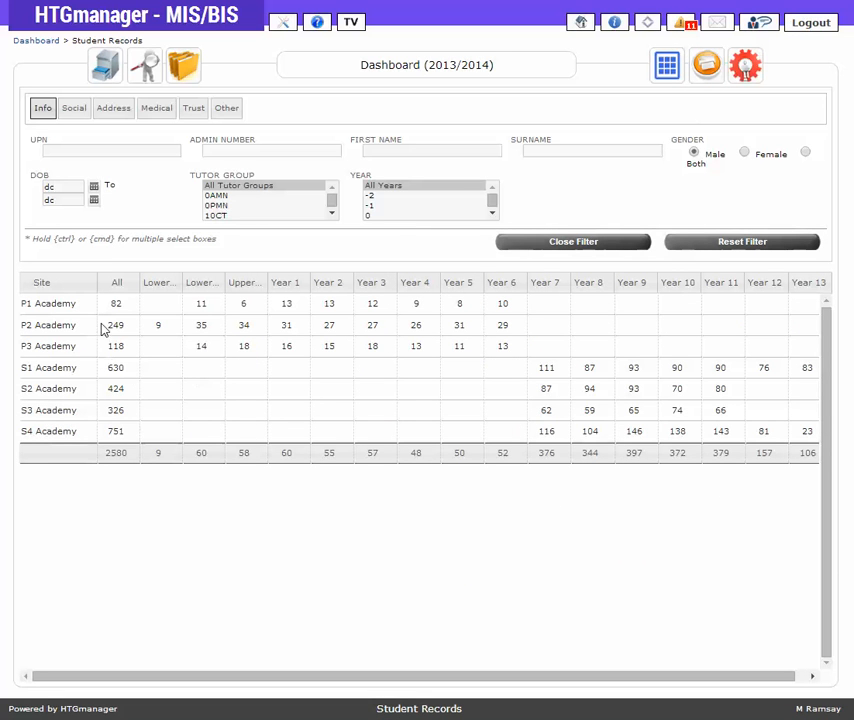
left_click(744, 152)
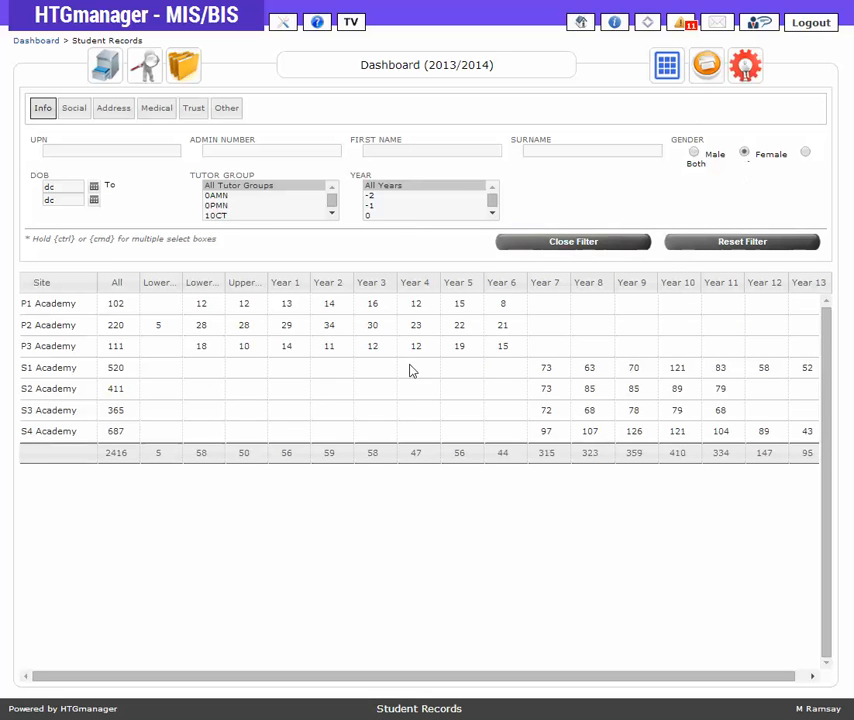
left_click(805, 153)
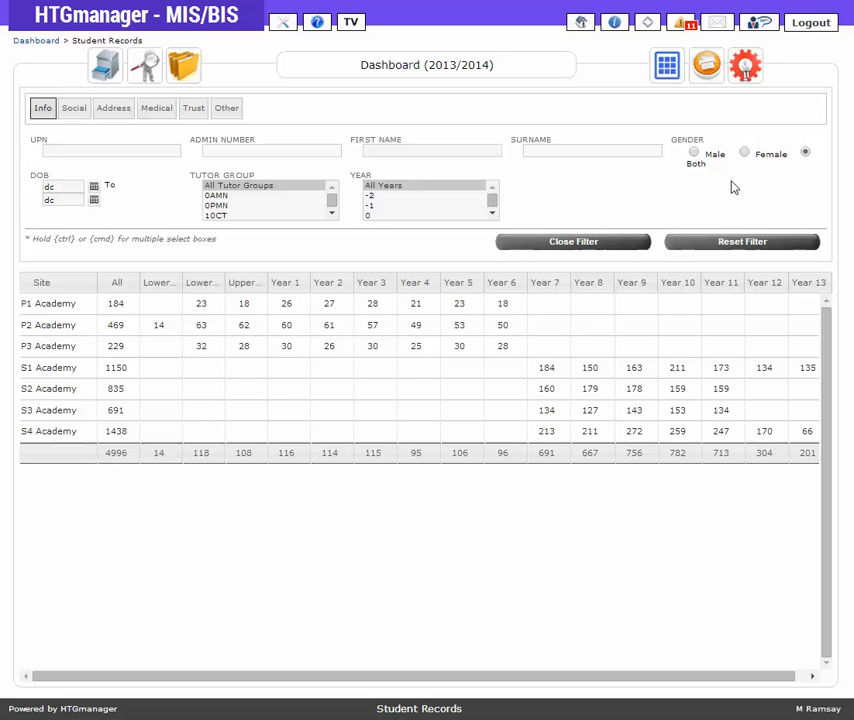
- Filter the academy table to students with Free School Meals values YES, Y and T, and check the remaining options
left_click(76, 109)
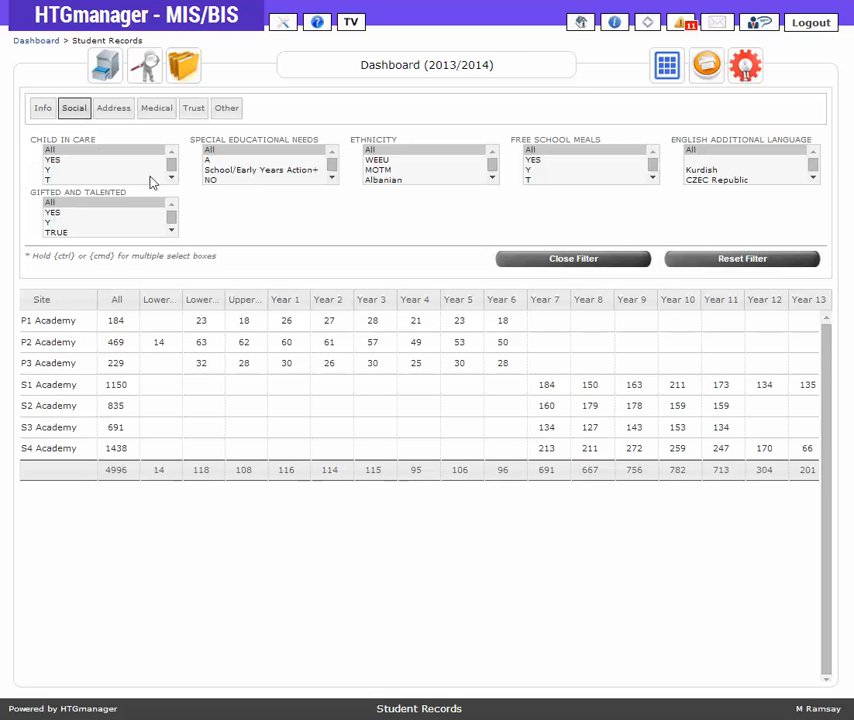
left_click(536, 162)
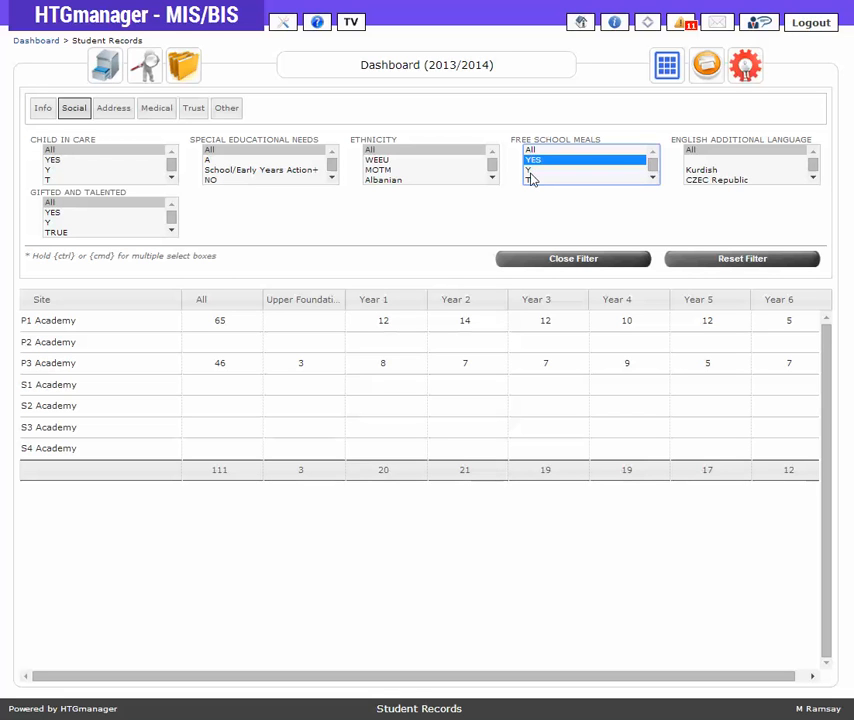
left_click(531, 178, "shift")
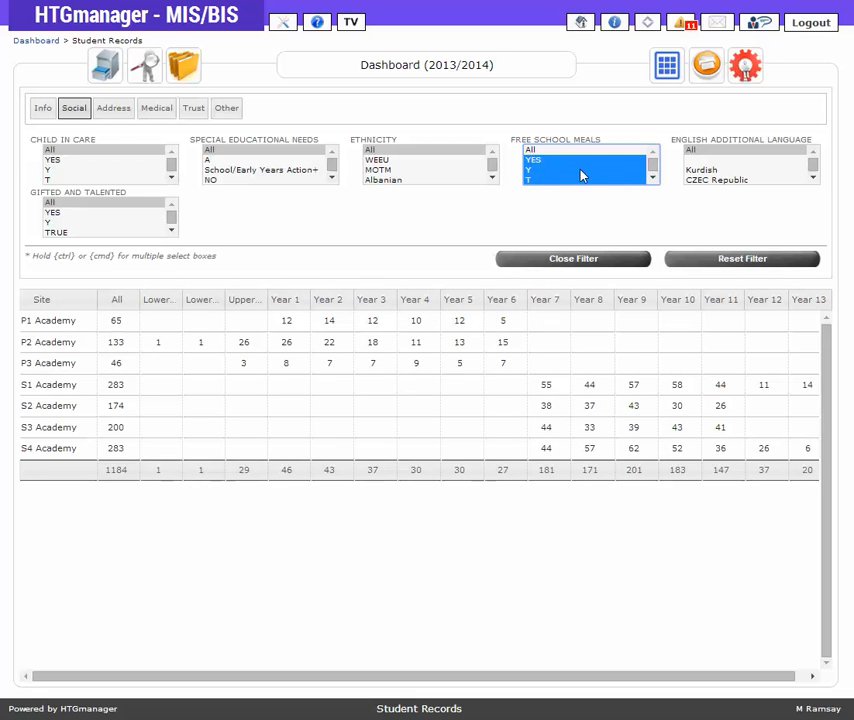
left_click(653, 179)
left_click(653, 181)
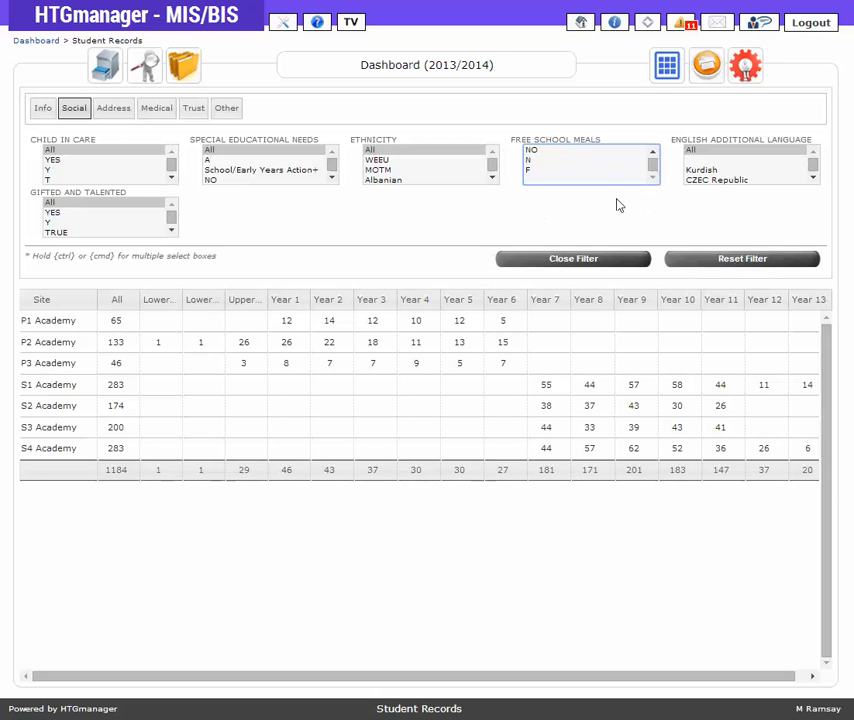
- Compare free-school-meal students per academy for Female, Male and Both genders, and reset the Free School Meals filter to All
left_click(43, 109)
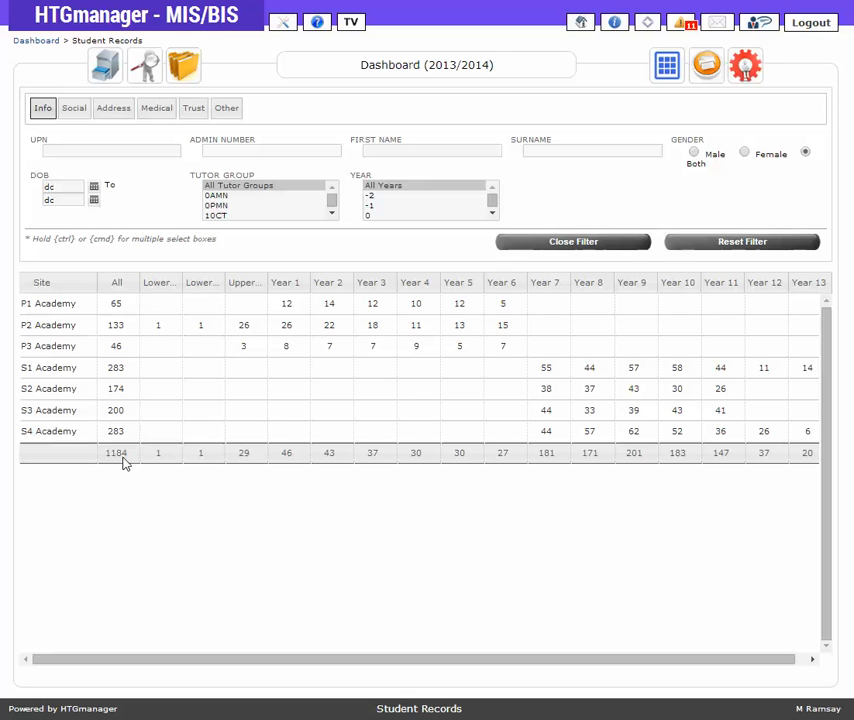
left_click(745, 152)
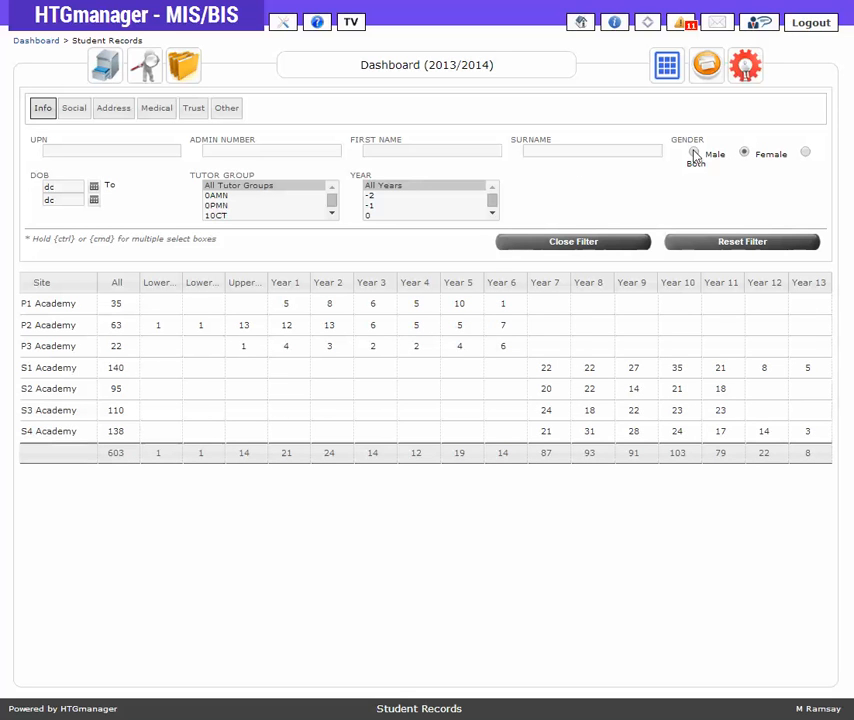
left_click(694, 153)
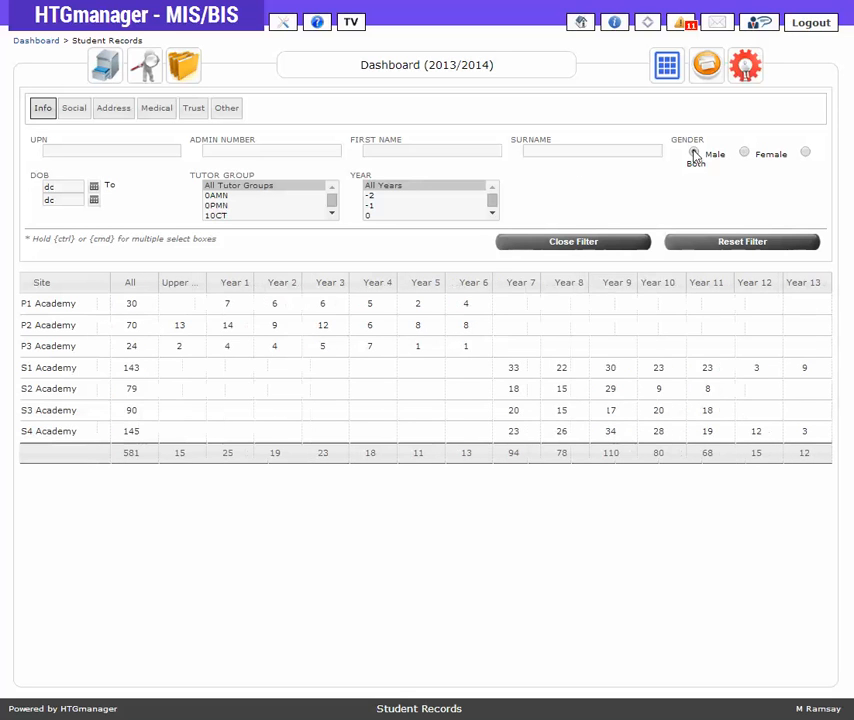
left_click(806, 153)
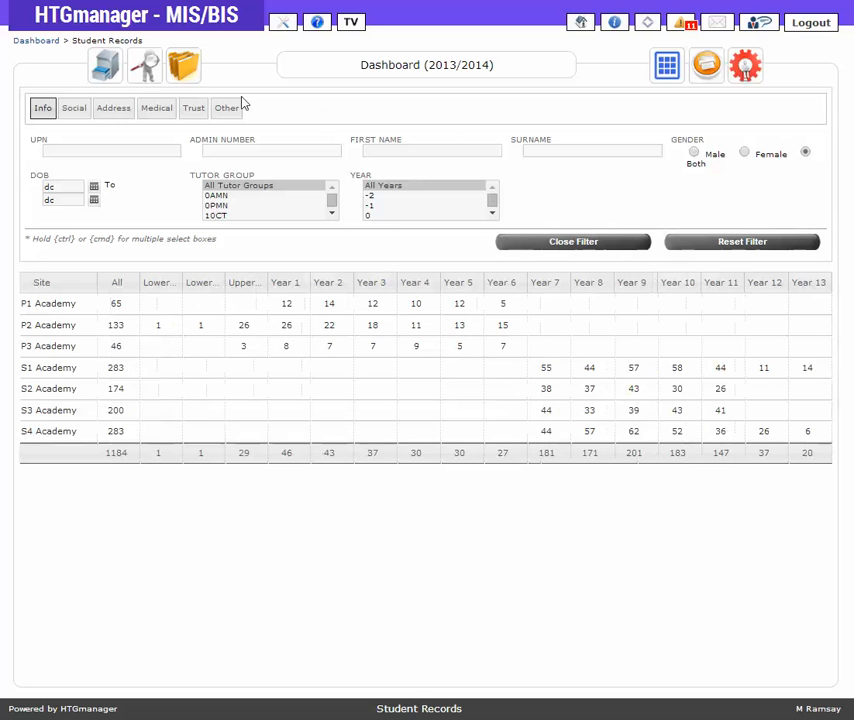
left_click(64, 110)
left_click(558, 151)
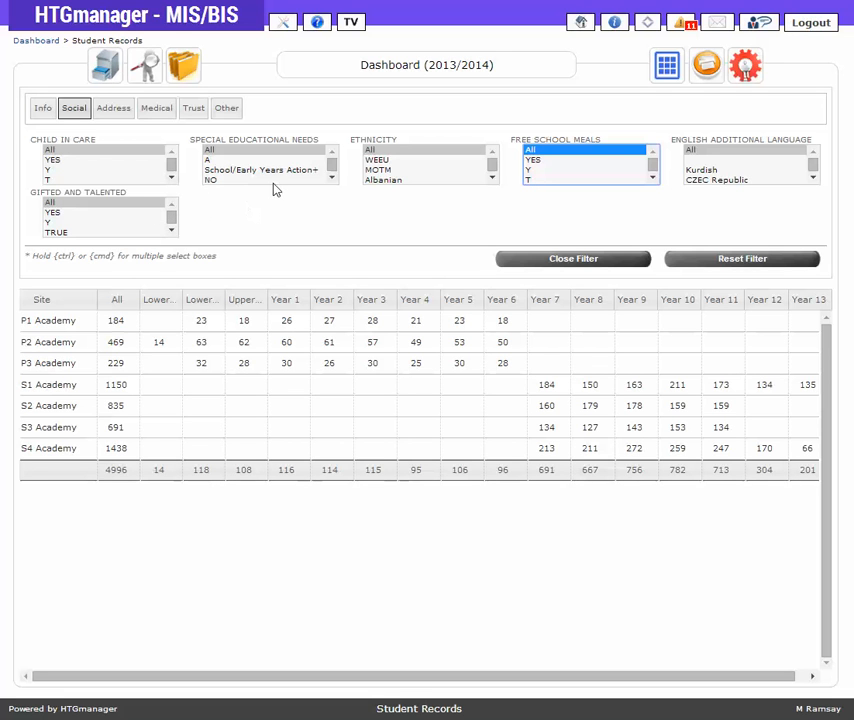
- Filter the academy table by the English Additional Language value Polish
left_click(813, 177)
left_click(813, 177)
left_click(813, 177)
left_click(813, 177)
left_click(813, 177)
left_click(813, 177)
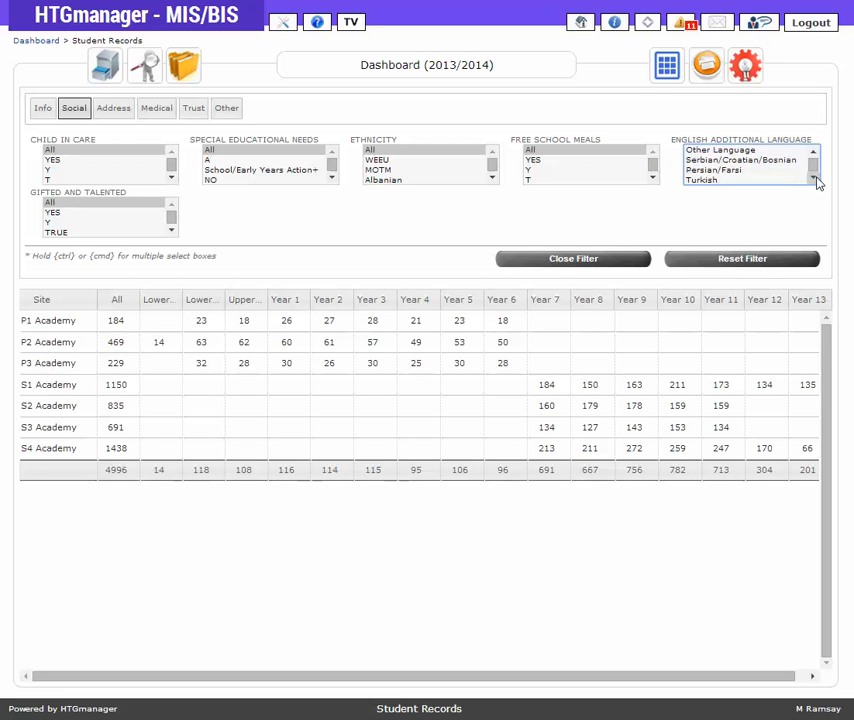
left_click(813, 177)
left_click(813, 177)
left_click(813, 177)
left_click(813, 177)
left_click(813, 177)
left_click(813, 177)
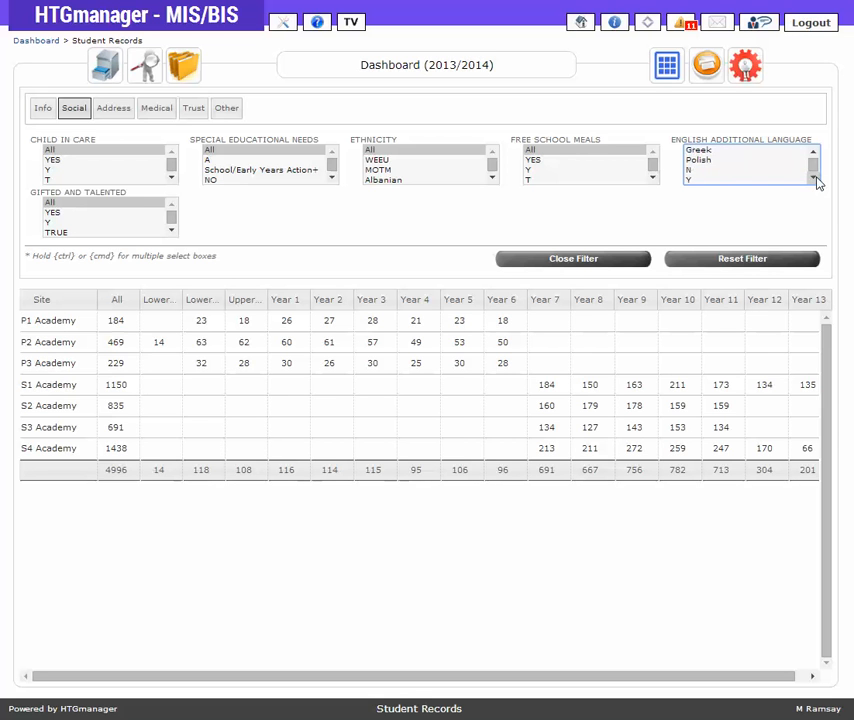
left_click(706, 161)
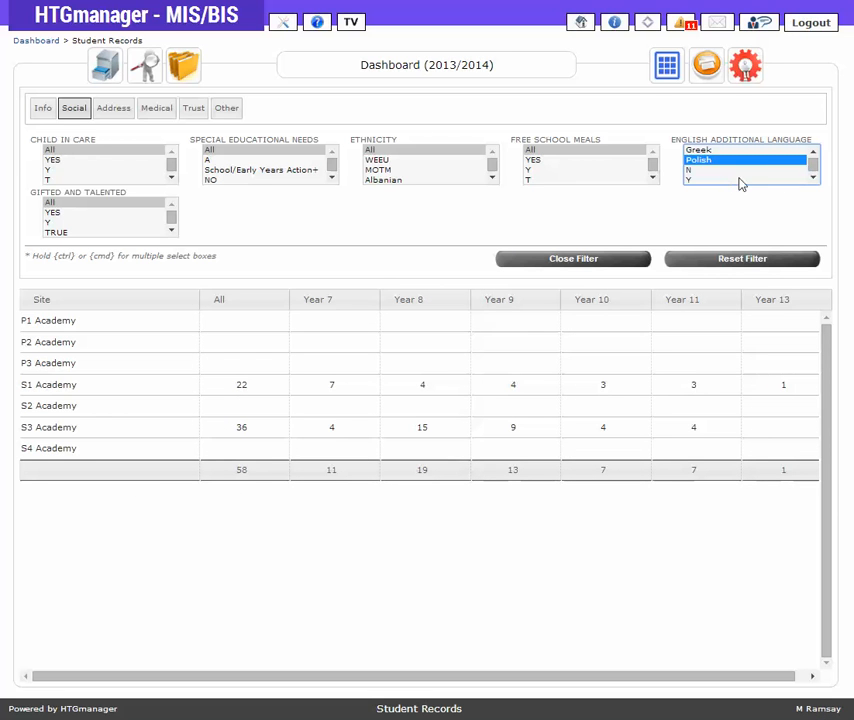
- Change the English Additional Language filter to Russian, followed by Manx, to compare the students per academy
left_click(813, 178)
left_click(813, 178)
left_click(813, 178)
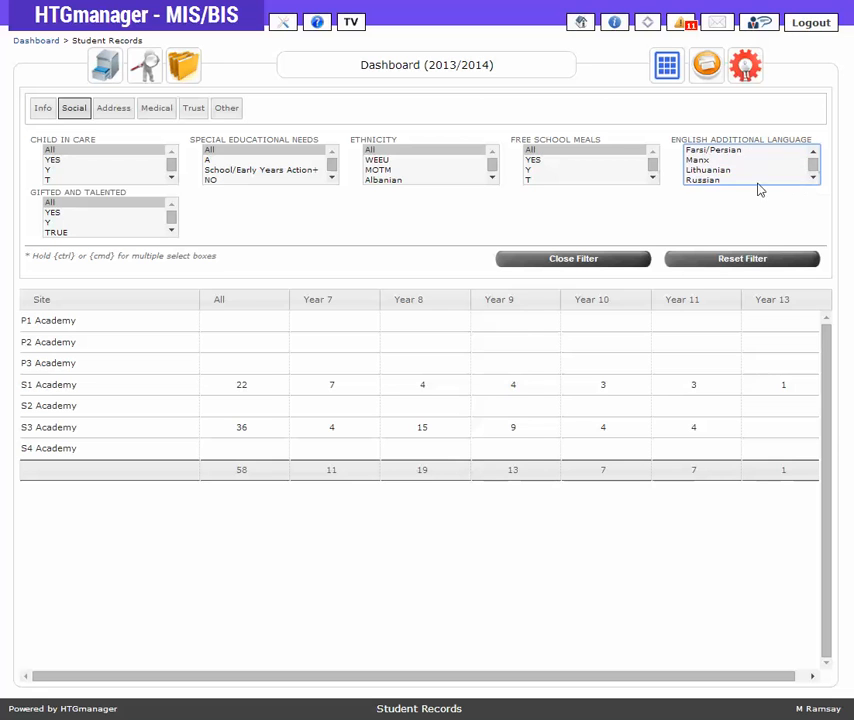
left_click(705, 180)
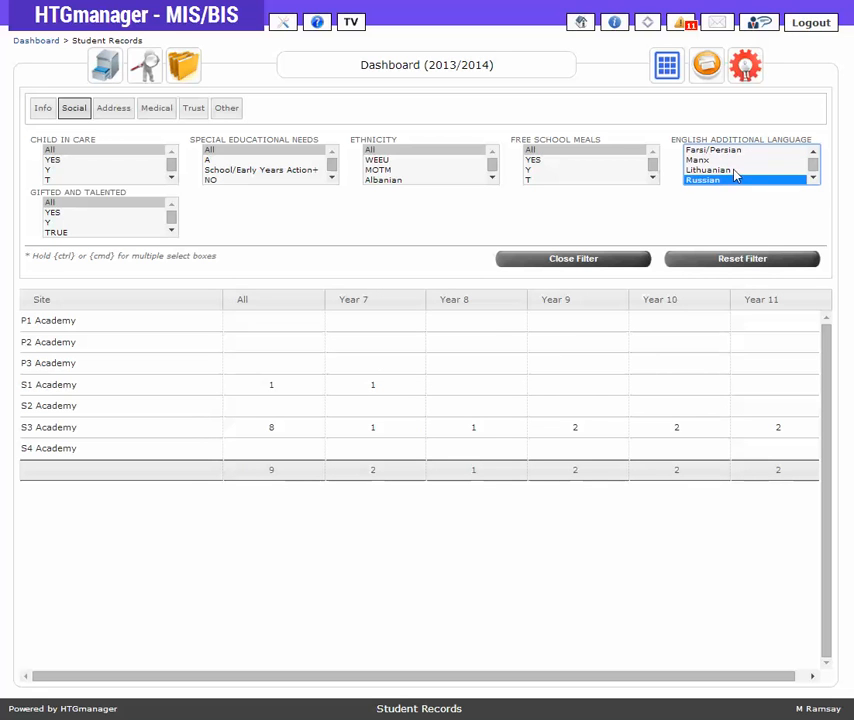
left_click(700, 161)
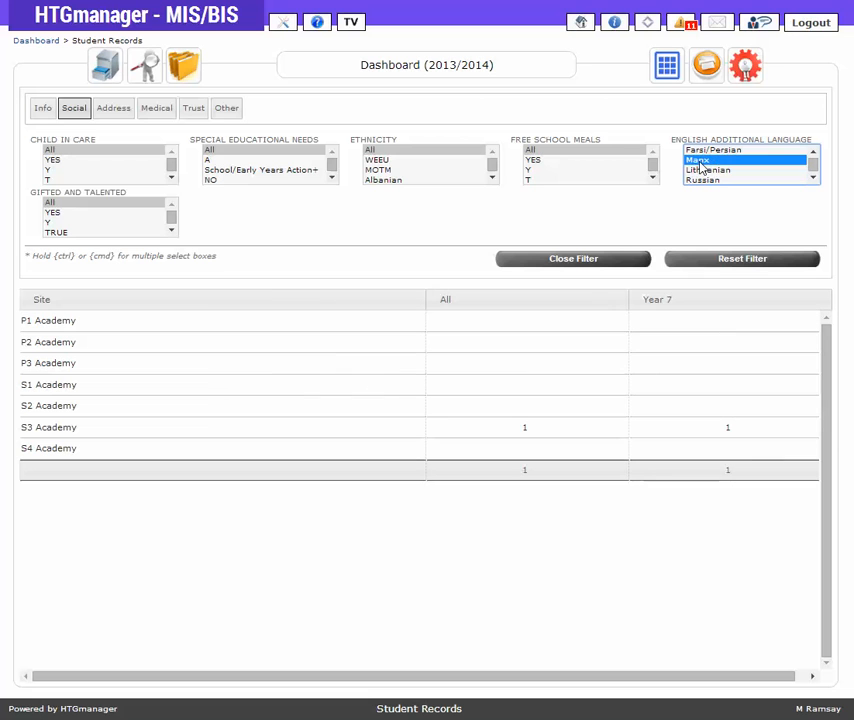
- Filter English Additional Language by Latvian, and reset that filter to All
left_click(813, 178)
left_click(814, 180)
left_click(814, 180)
left_click(814, 180)
left_click(814, 180)
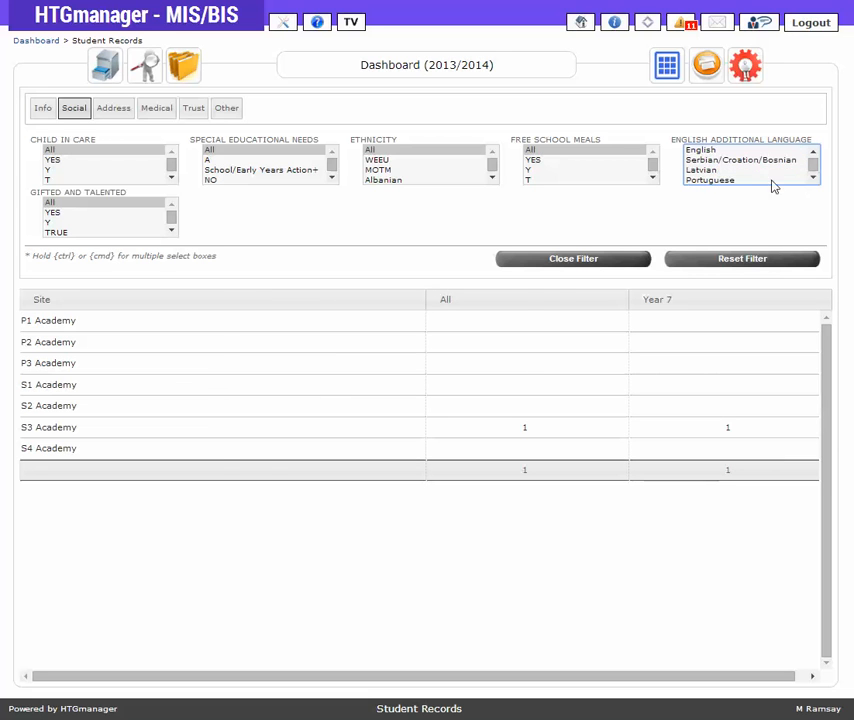
left_click(700, 181)
left_click(705, 171)
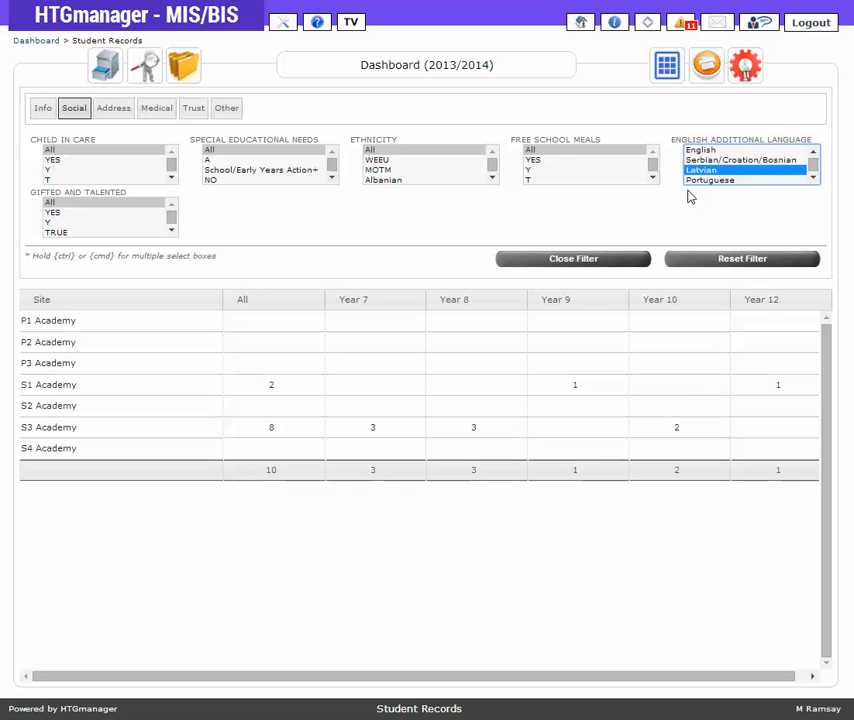
left_click(816, 153)
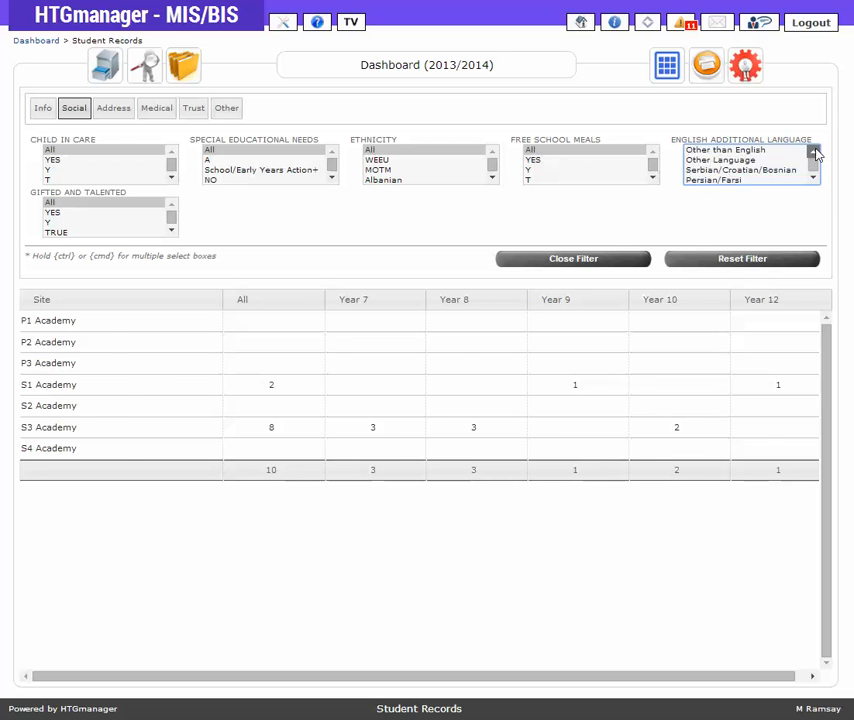
left_click(703, 151)
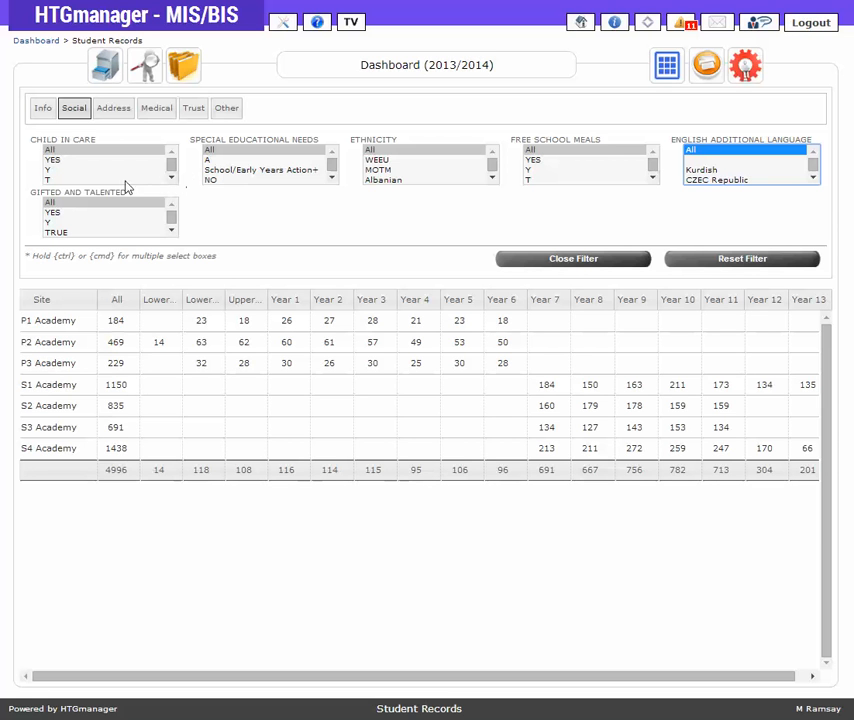
- Filter the academy table by the Special Educational Needs values A, School/Early Years Action+ and Statement
left_click(242, 160)
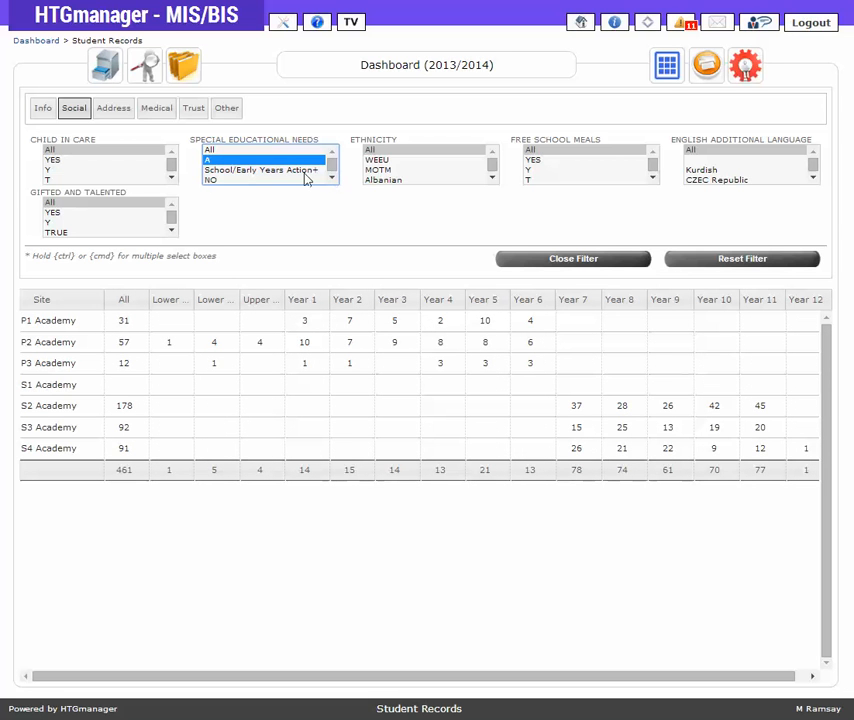
left_click(283, 170, "ctrl")
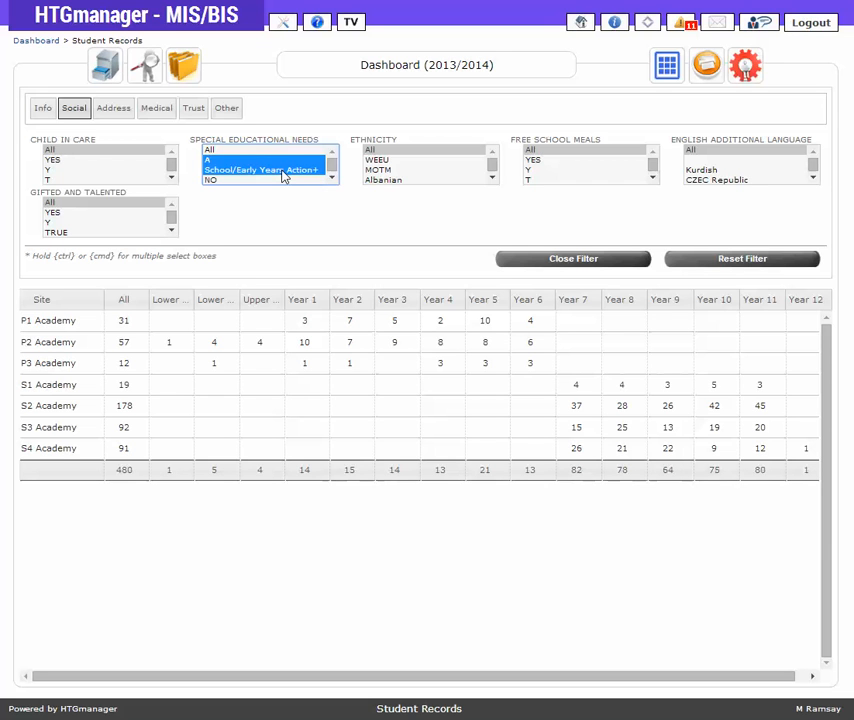
left_click(332, 178)
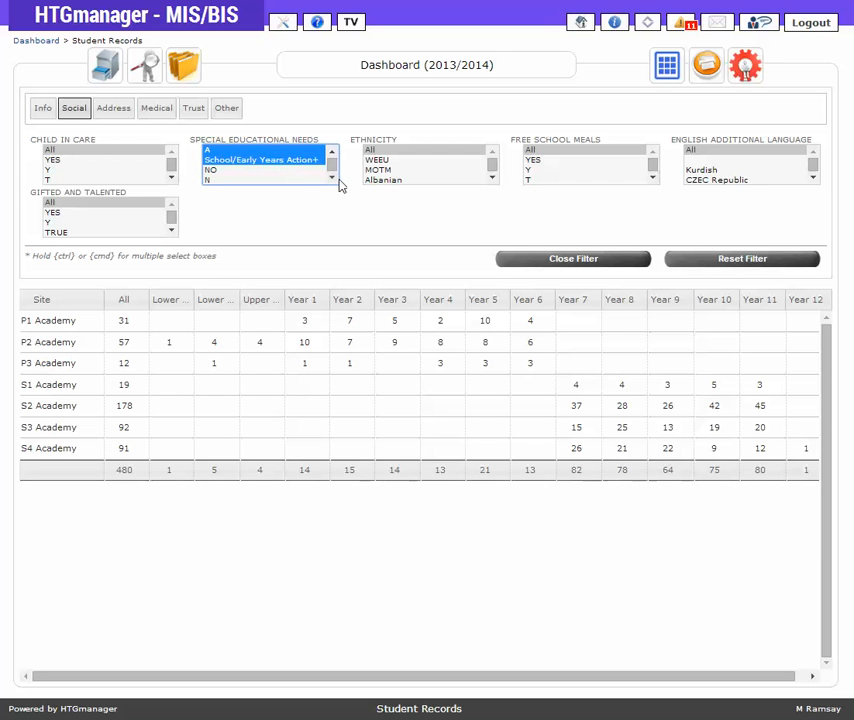
left_click(332, 178)
left_click(332, 178)
left_click(332, 178)
left_click(332, 178)
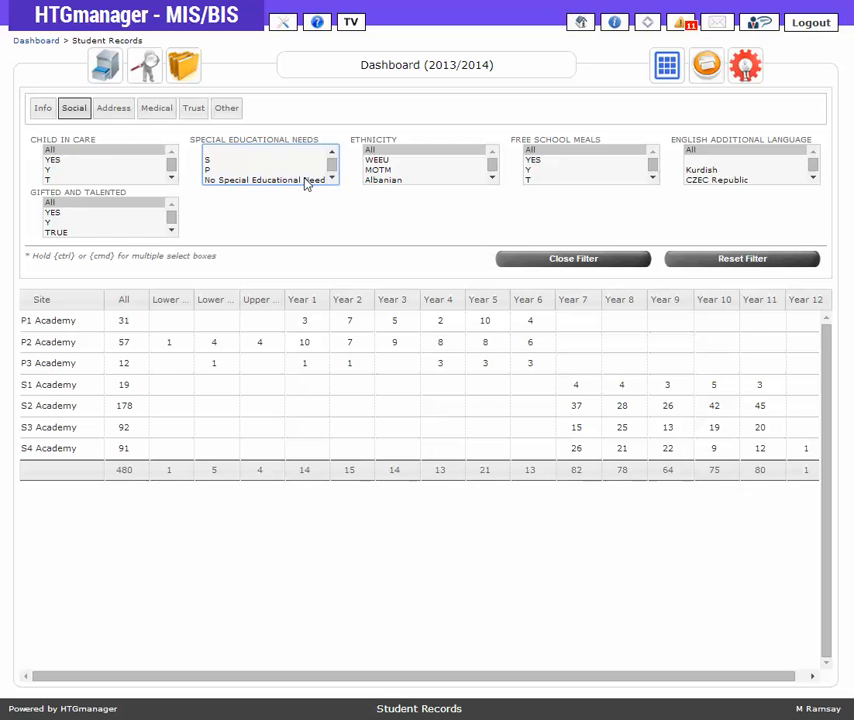
left_click(332, 178)
left_click(332, 178)
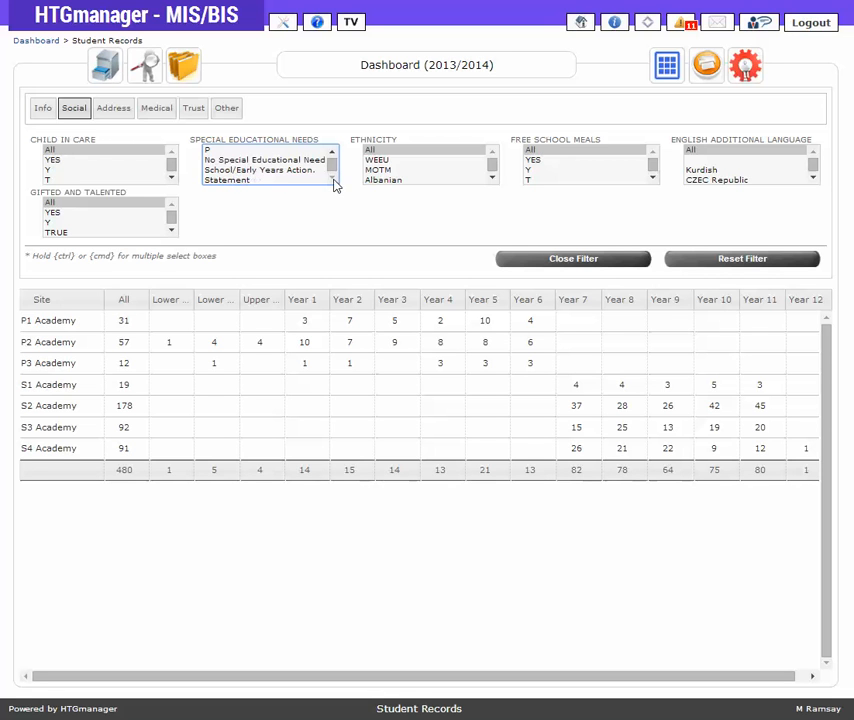
left_click(279, 181)
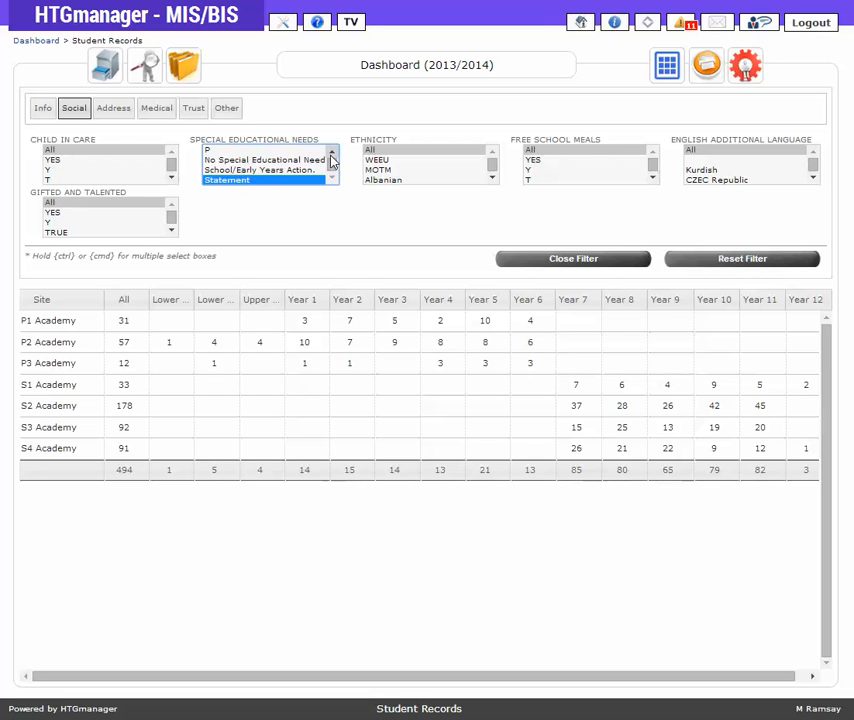
- Switch back to the year-group tiles and reset the Special Educational Needs filter to All
scroll(331, 161, "up", 4)
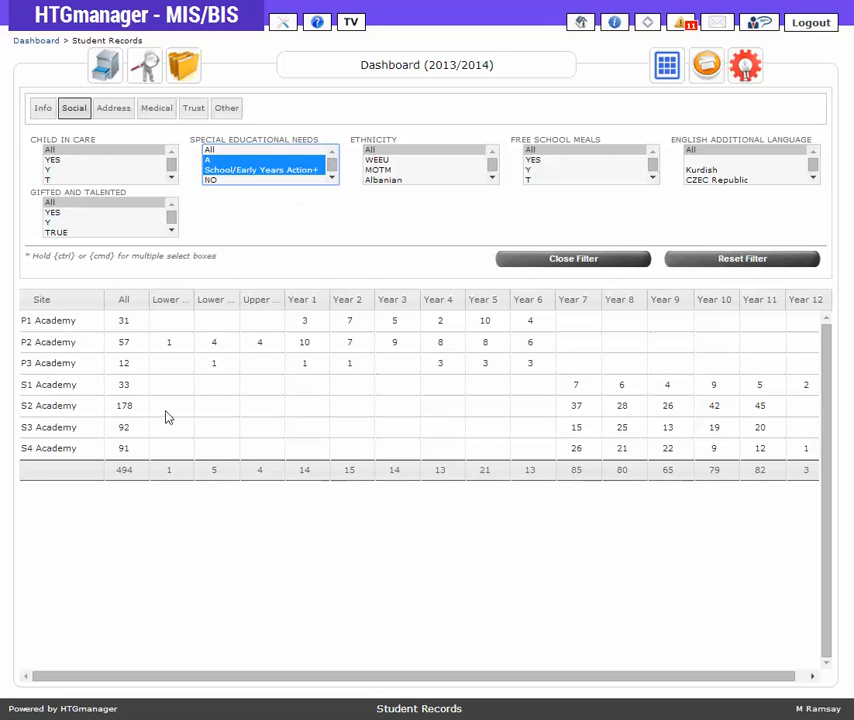
left_click(666, 66)
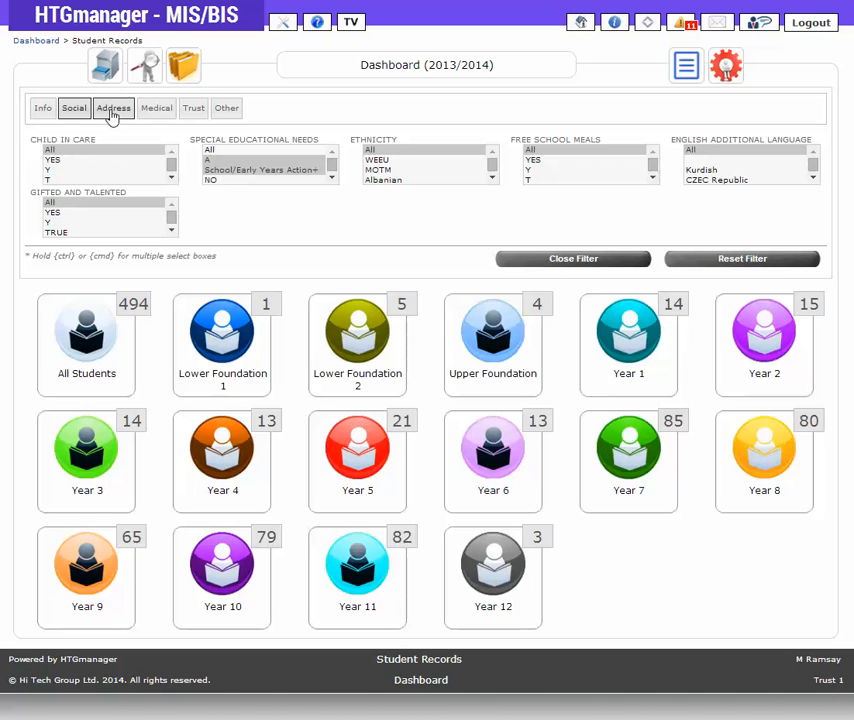
left_click(244, 149)
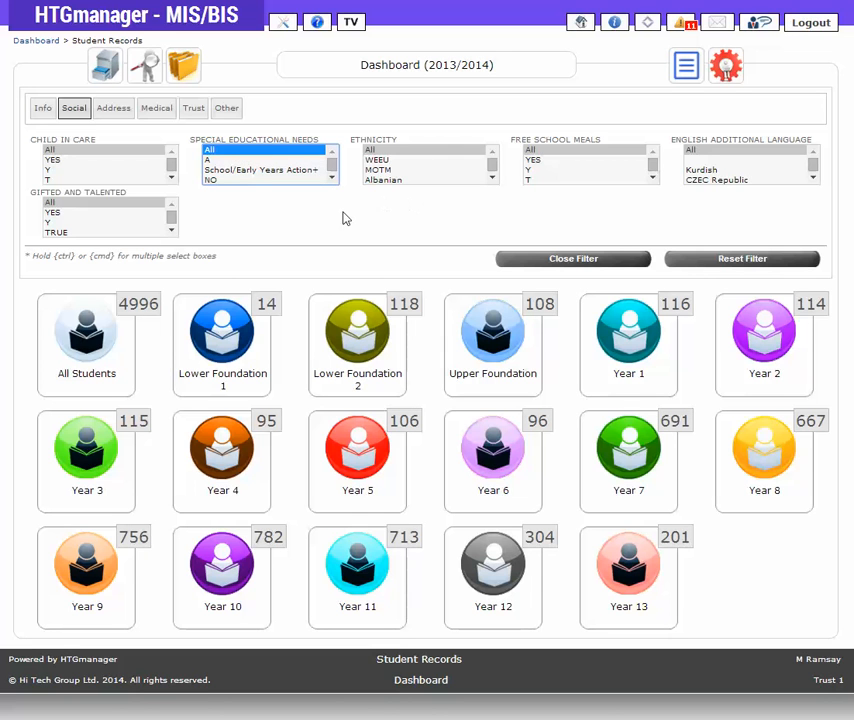
- Filter the students by entering a first name in the general information filter, and show the matches per academy
left_click(44, 109)
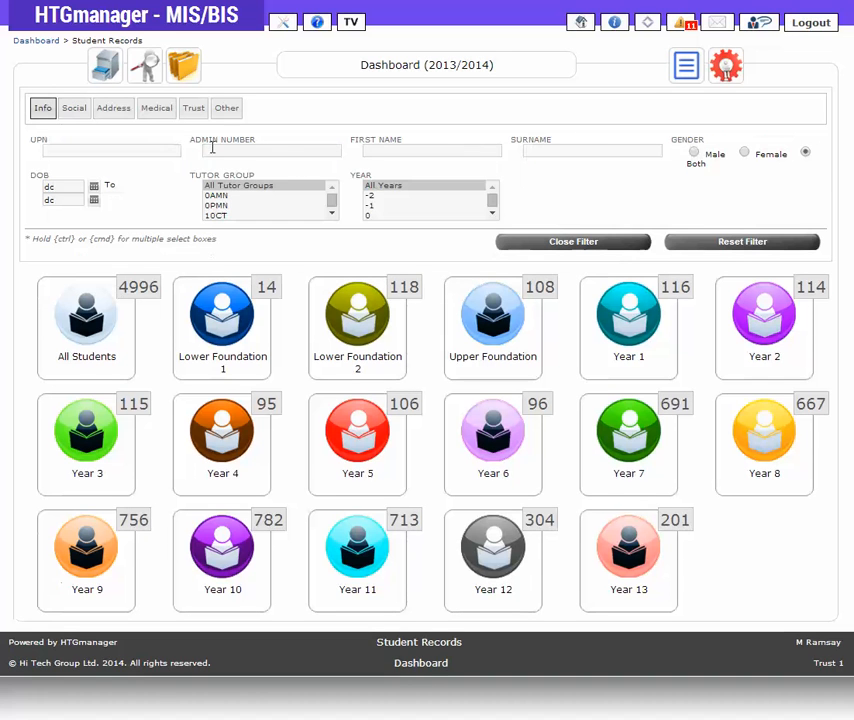
left_click(427, 154)
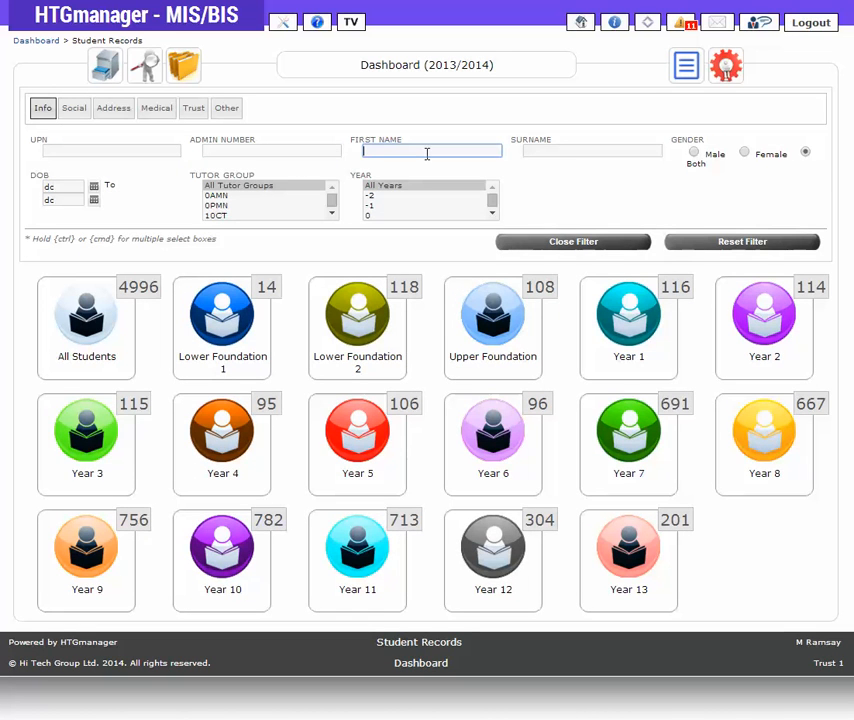
type("jack")
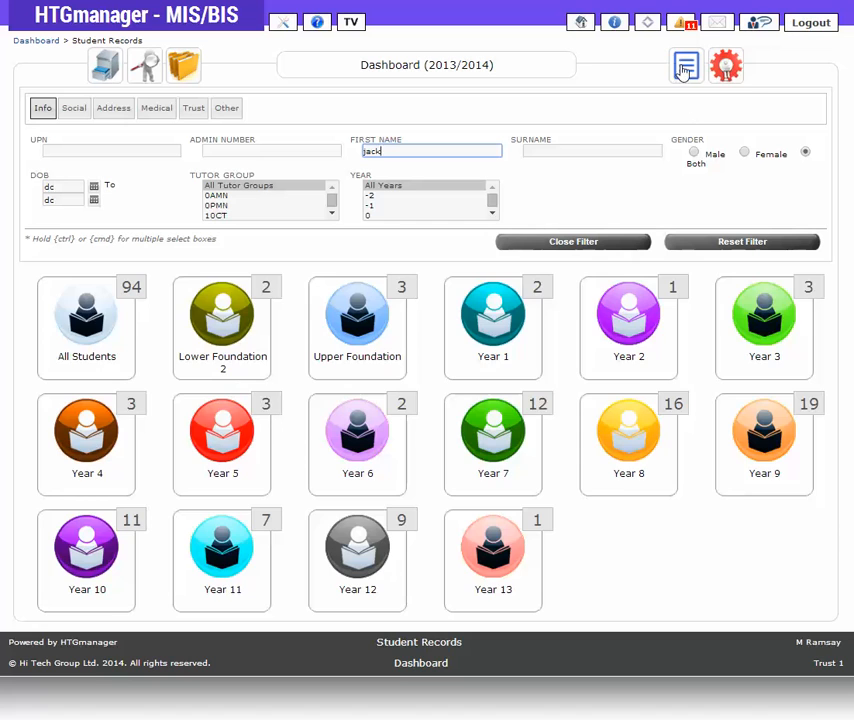
left_click(686, 66)
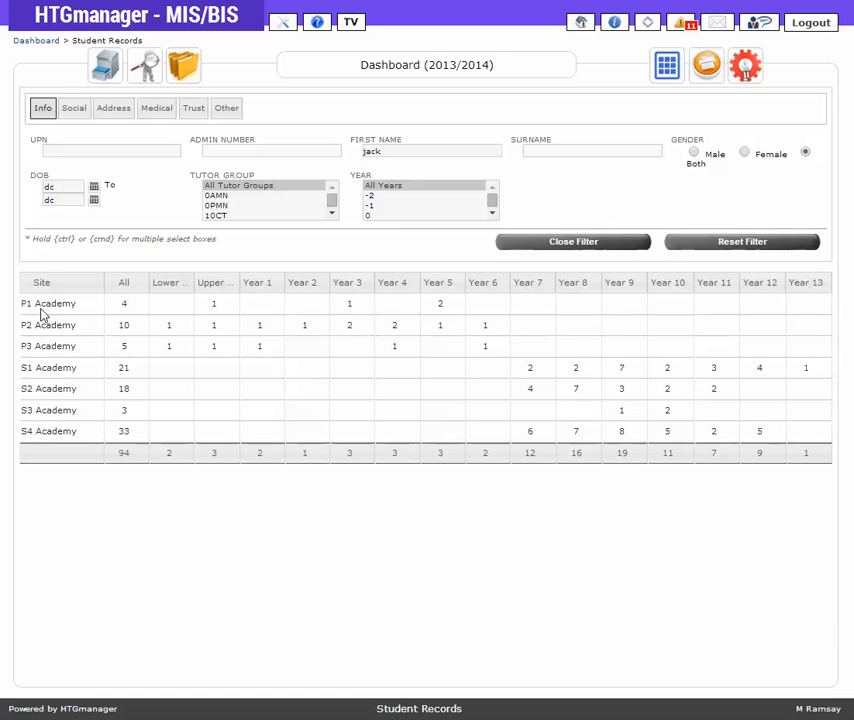